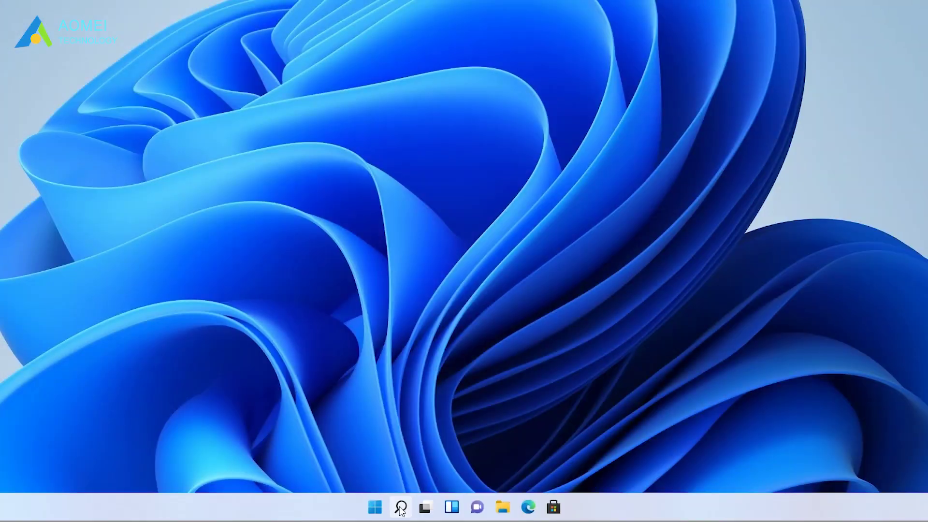
- Launch Task Manager from search and disable Microsoft OneDrive in the Startup apps list
left_click(400, 508)
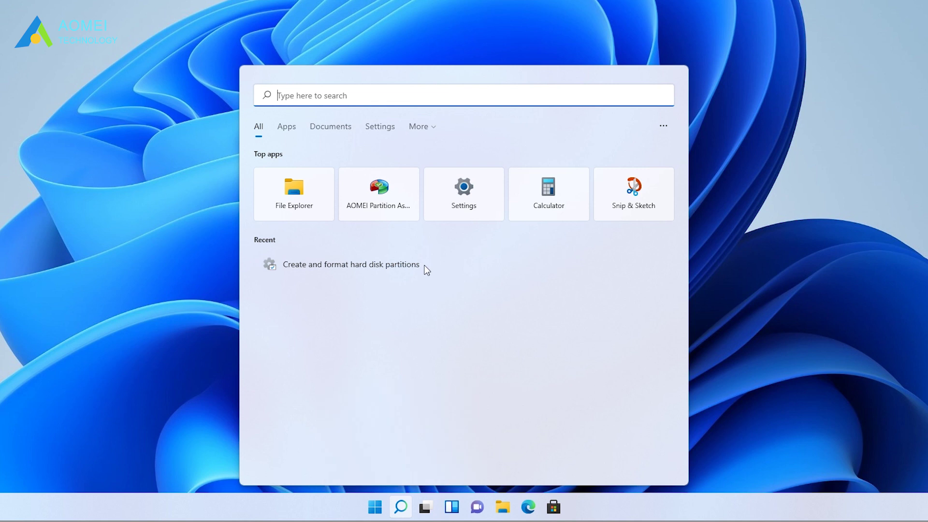
type("Task Manager")
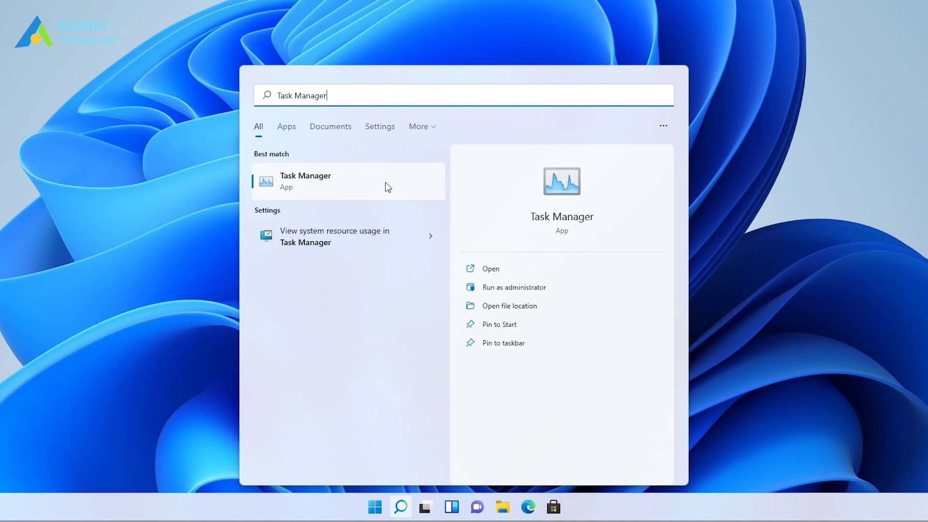
left_click(482, 269)
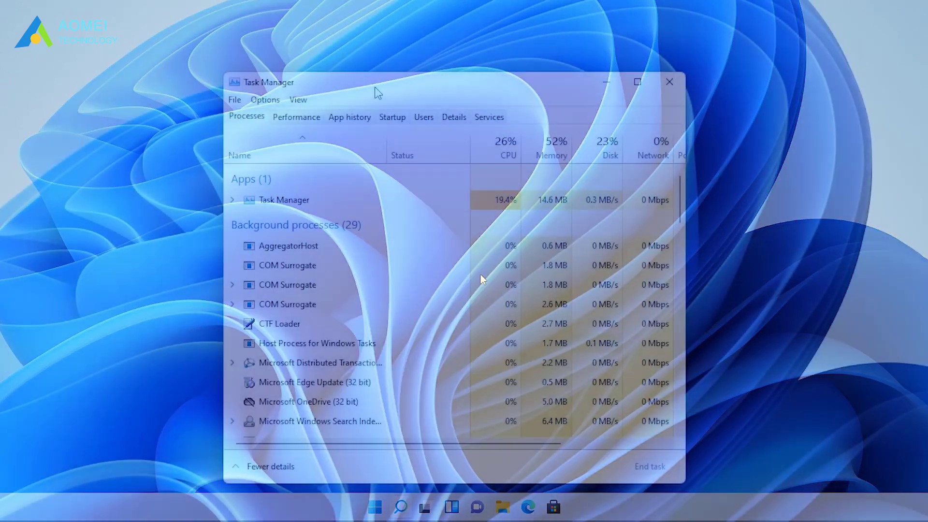
left_click(389, 117)
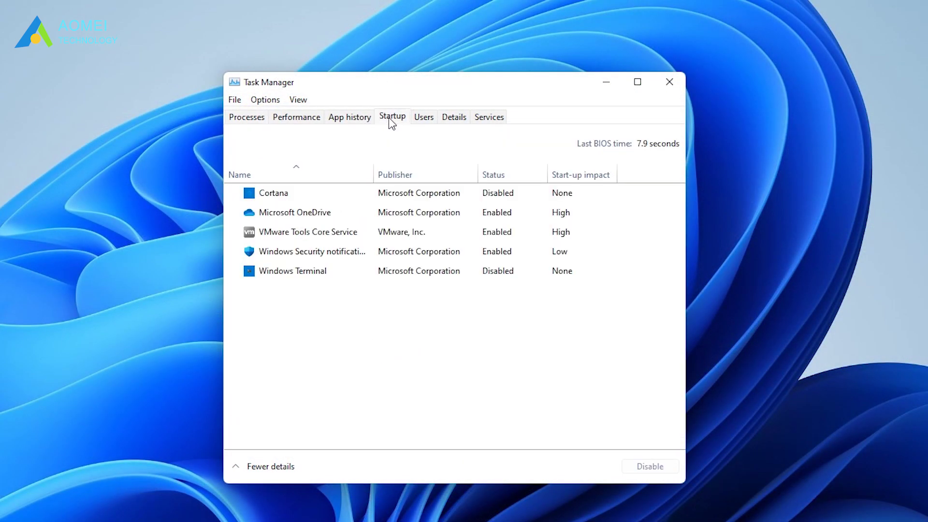
right_click(364, 214)
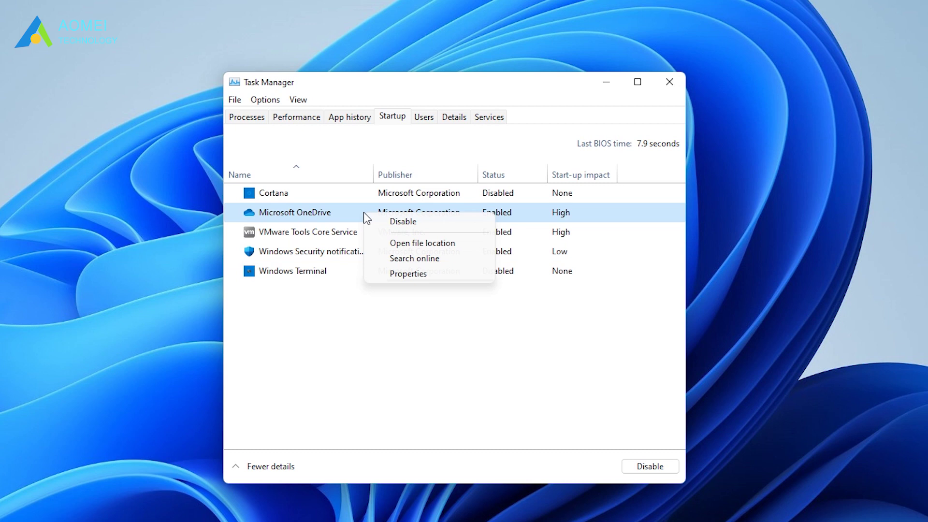
left_click(401, 223)
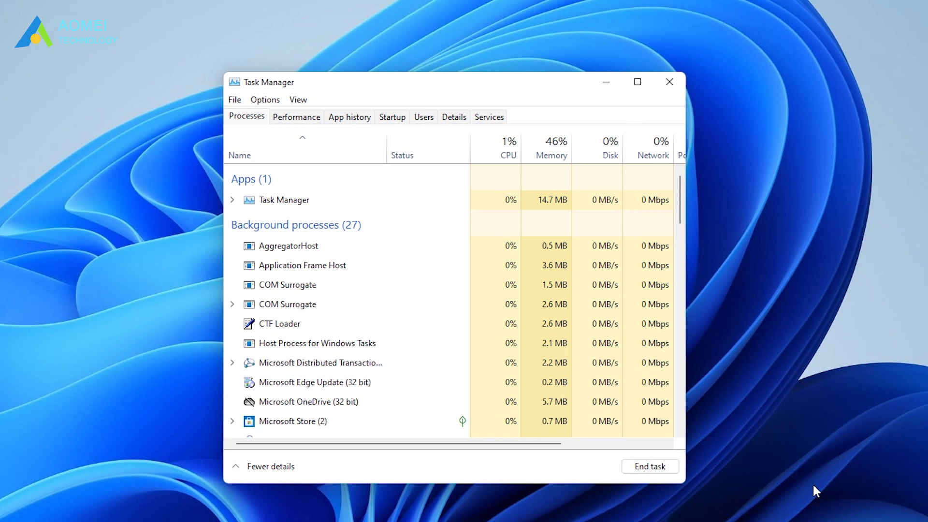
- End the Microsoft Store process from the Processes list
left_click(338, 420)
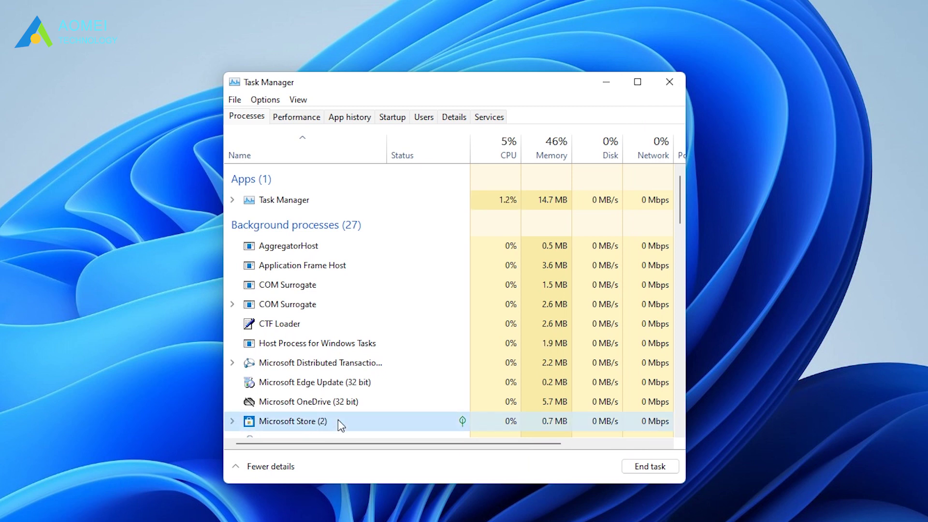
left_click(668, 471)
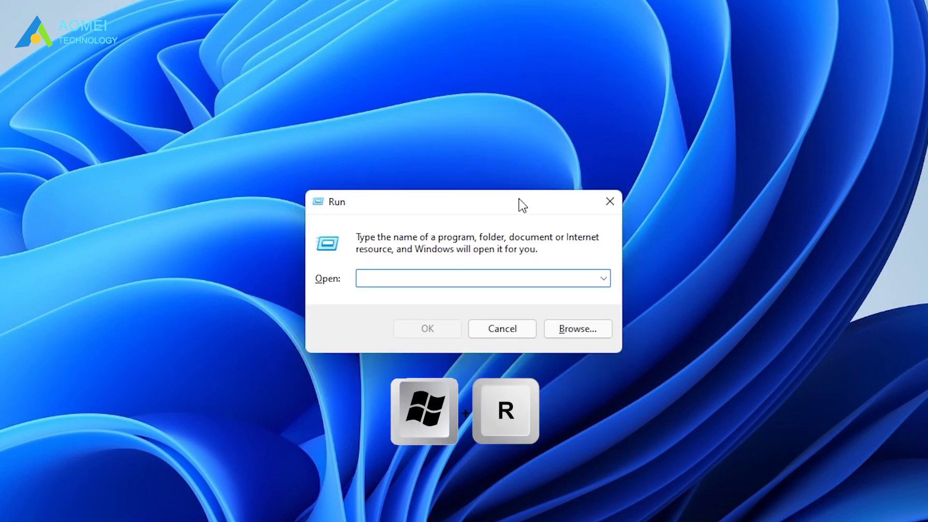
- Run services.msc and select the SysMain service further down the list
type("services.msc")
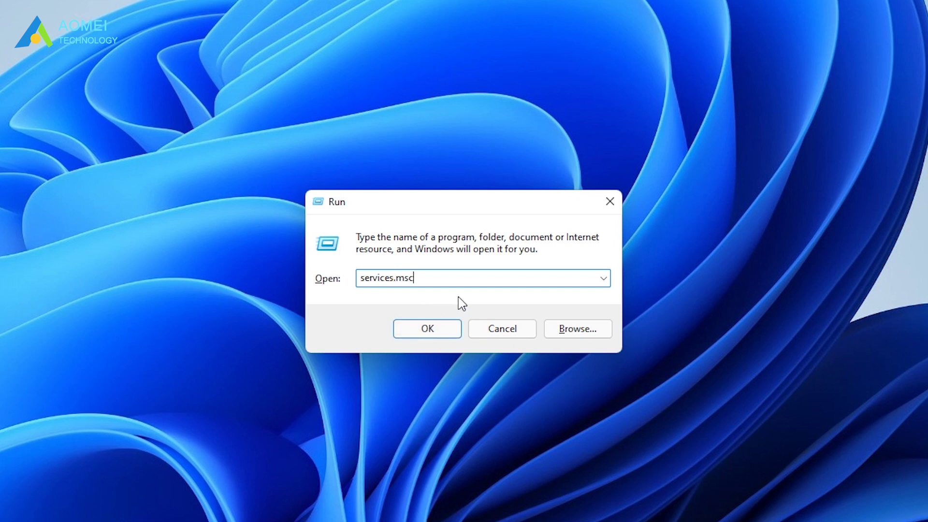
left_click(431, 333)
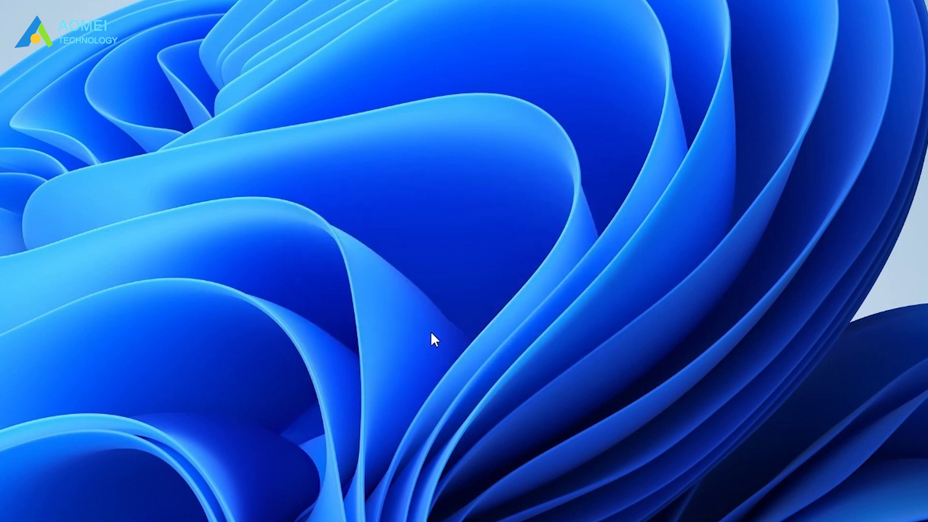
scroll(593, 344, "down", 20)
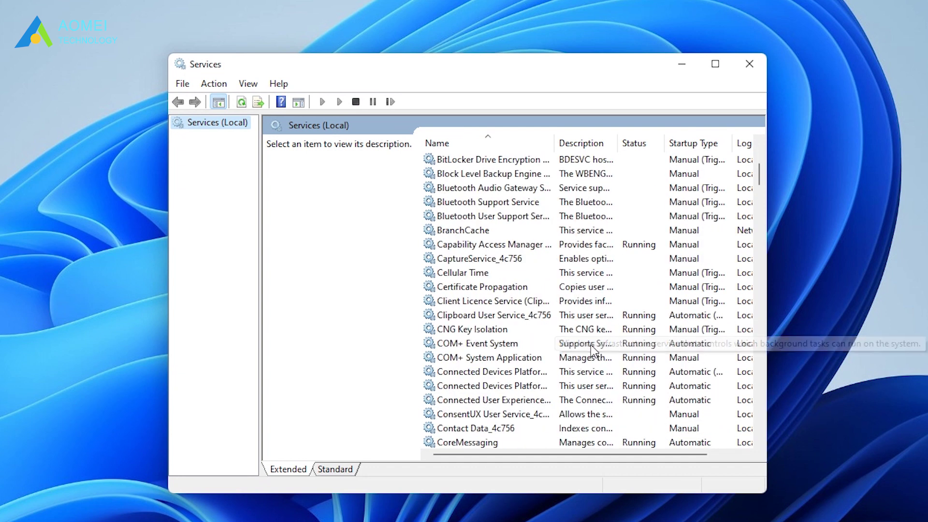
scroll(591, 344, "down", 20)
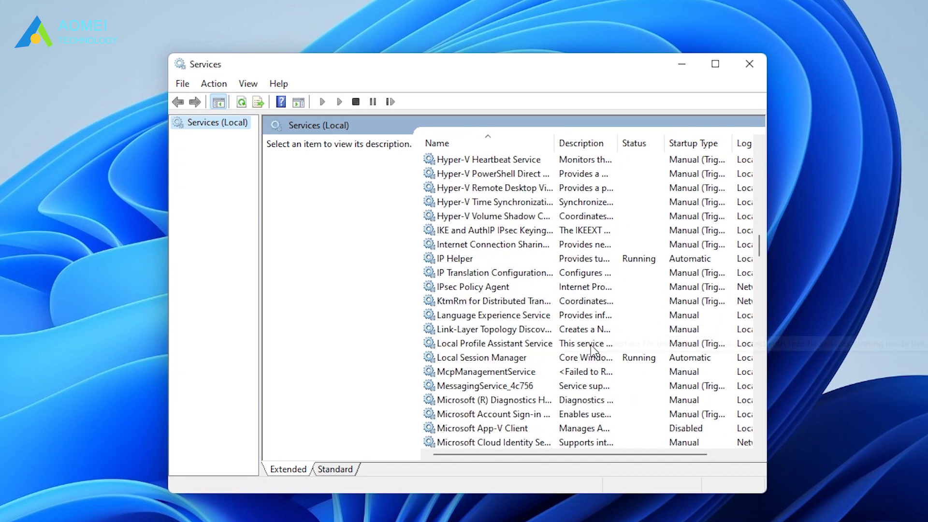
scroll(590, 344, "down", 9)
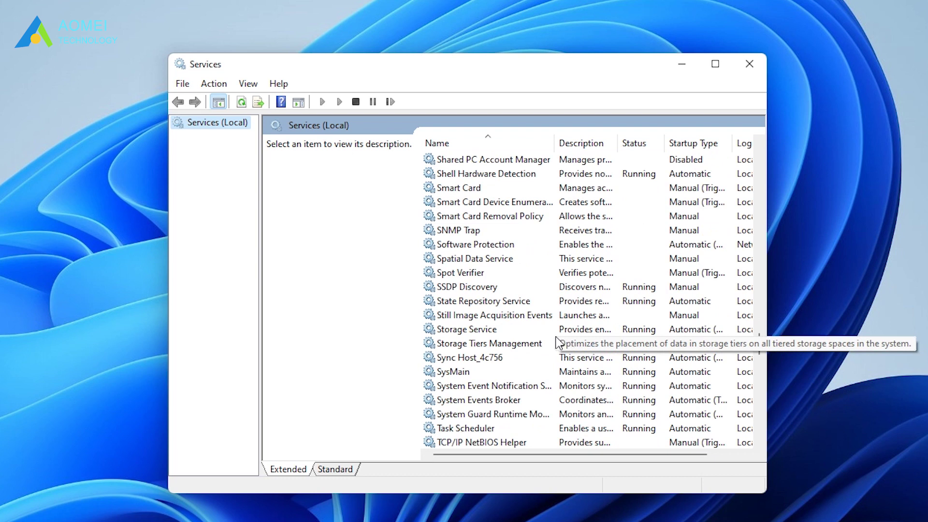
left_click(459, 375)
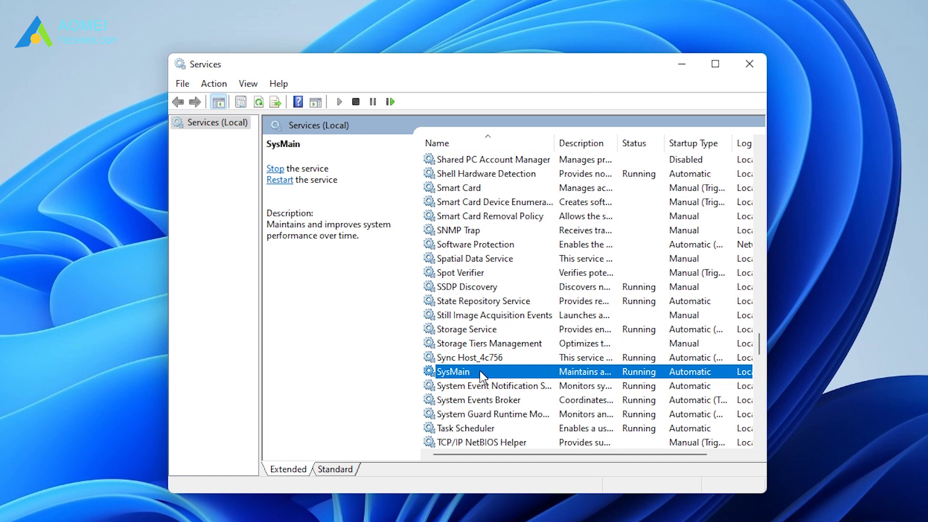
- In SysMain's properties, set startup type to Disabled, stop the service, and confirm
double_click(479, 370)
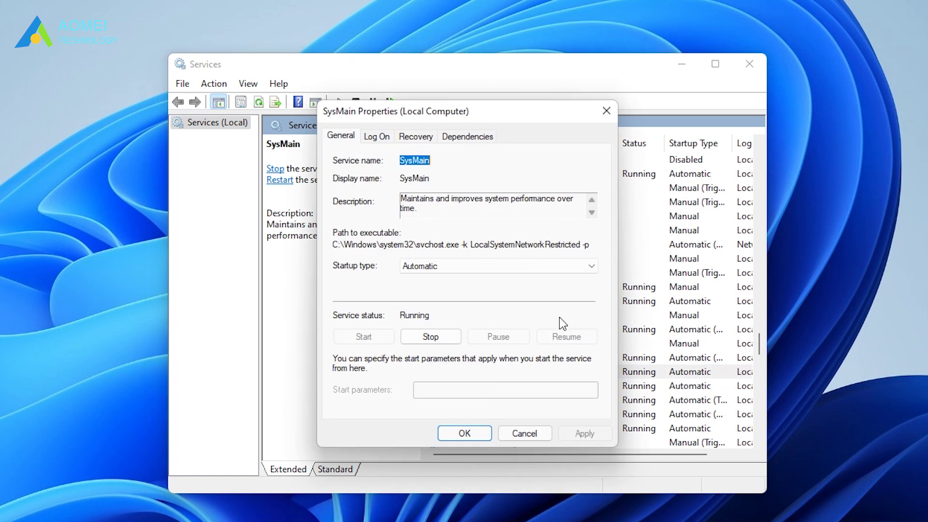
left_click(593, 269)
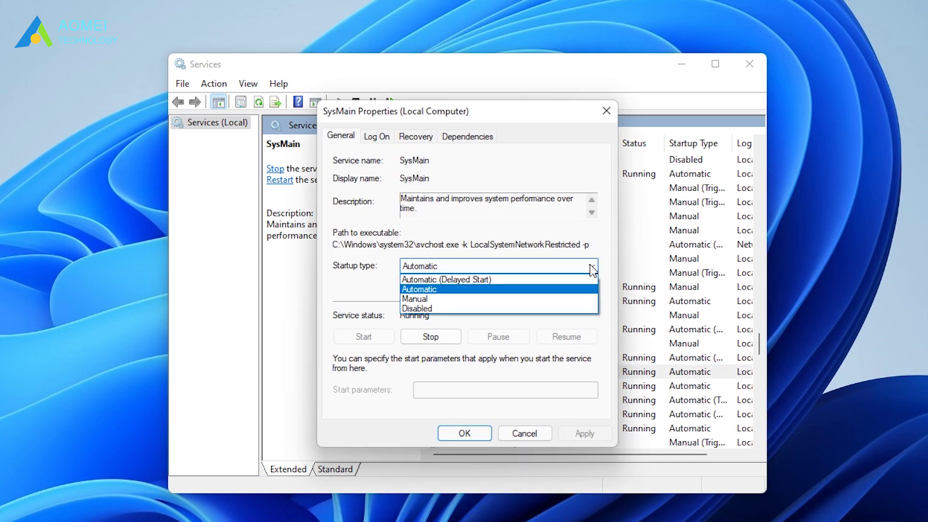
left_click(503, 309)
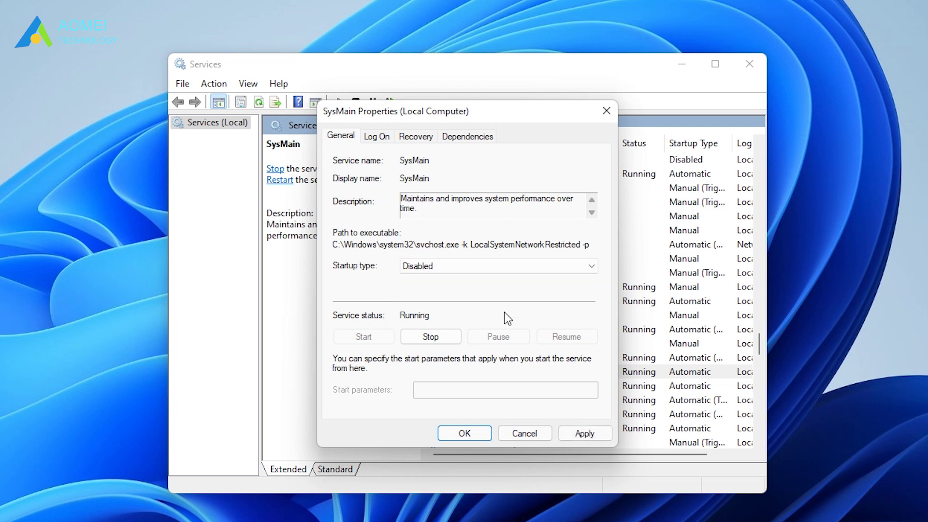
left_click(431, 337)
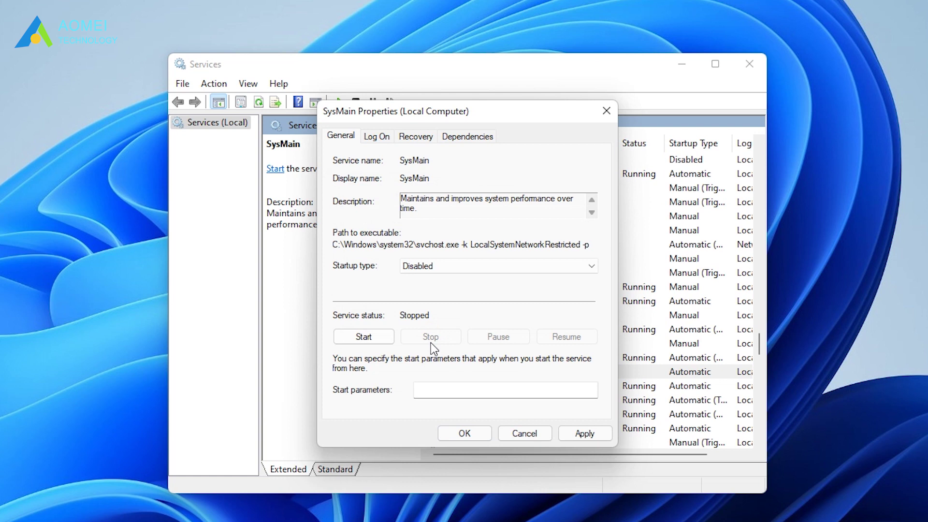
left_click(464, 434)
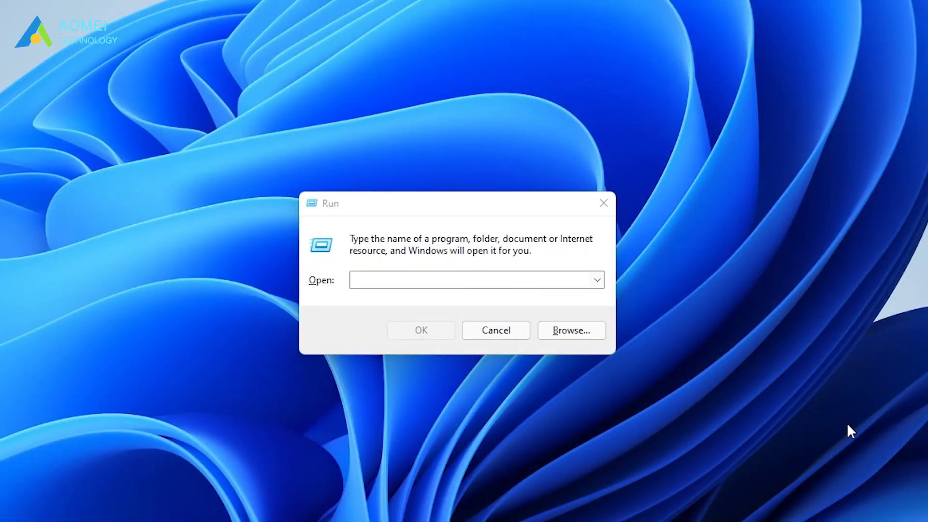
- Launch Registry Editor by running regedit
left_click(501, 278)
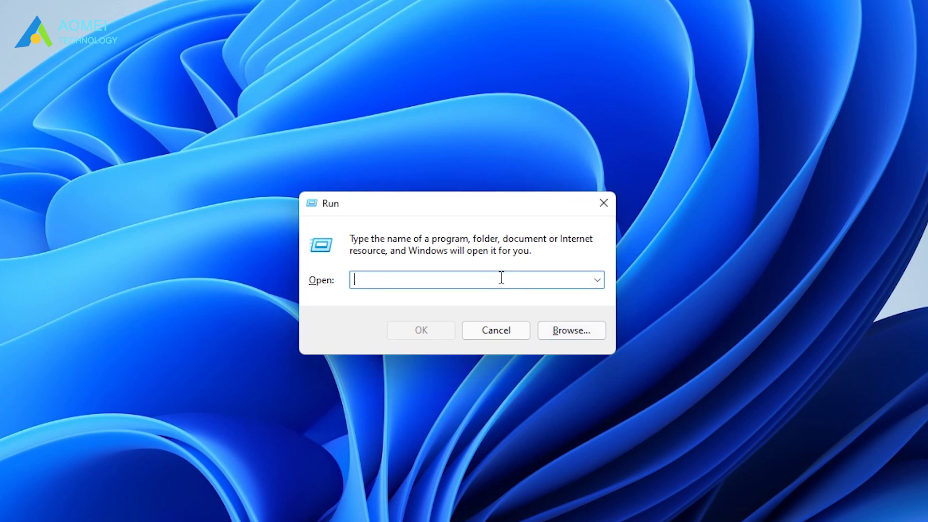
type("regedit")
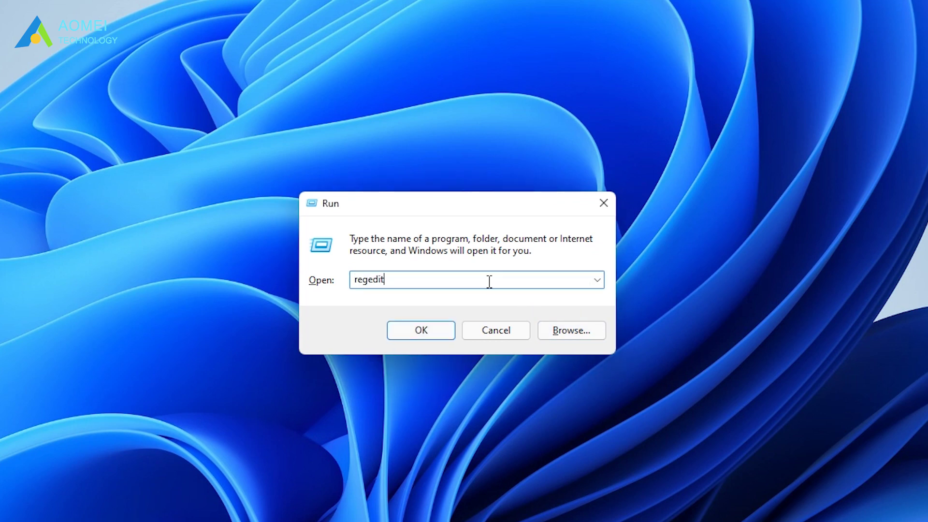
left_click(432, 332)
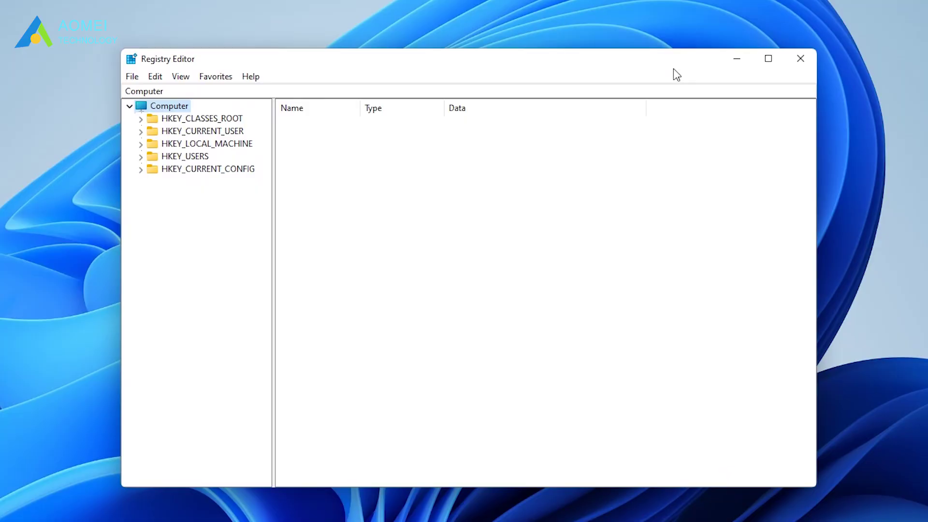
- Navigate to HKEY_LOCAL_MACHINE\SYSTEM\ControlSet001\Services\Ndu to show its values
left_click(169, 144)
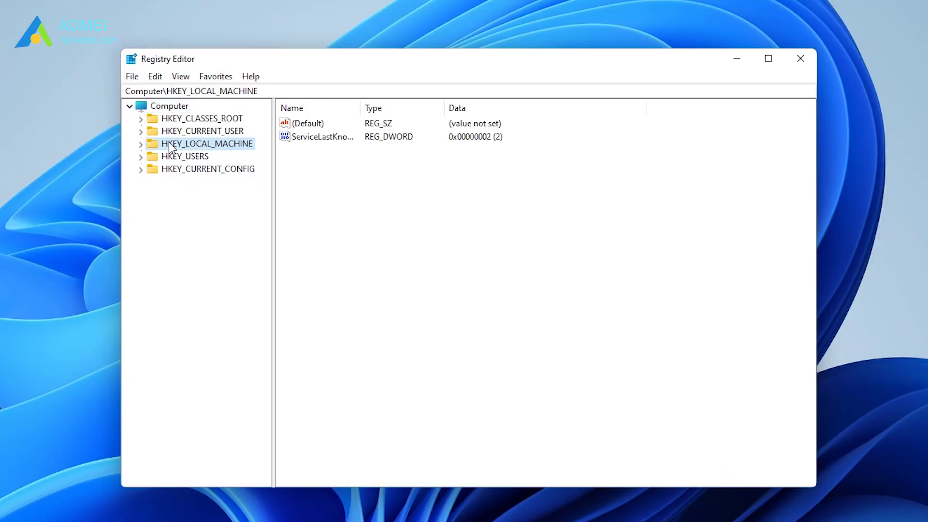
left_click(139, 148)
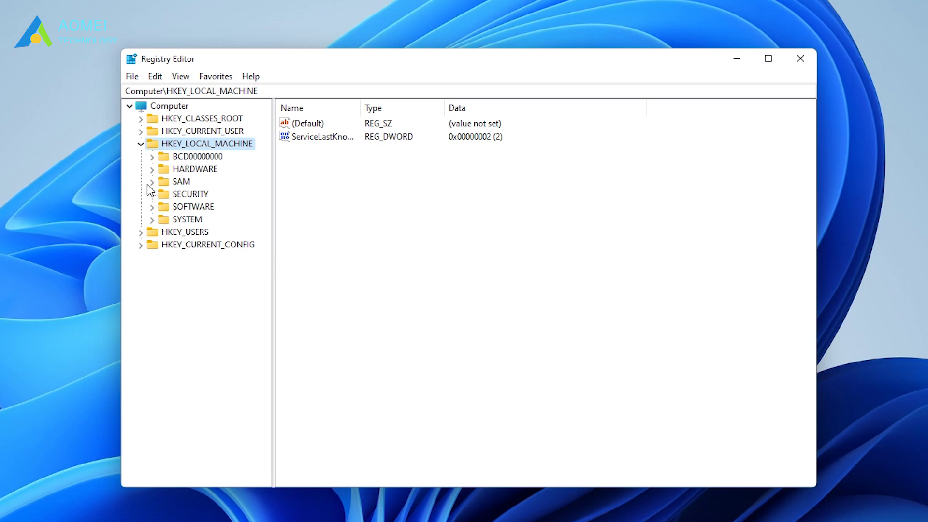
left_click(184, 220)
left_click(150, 220)
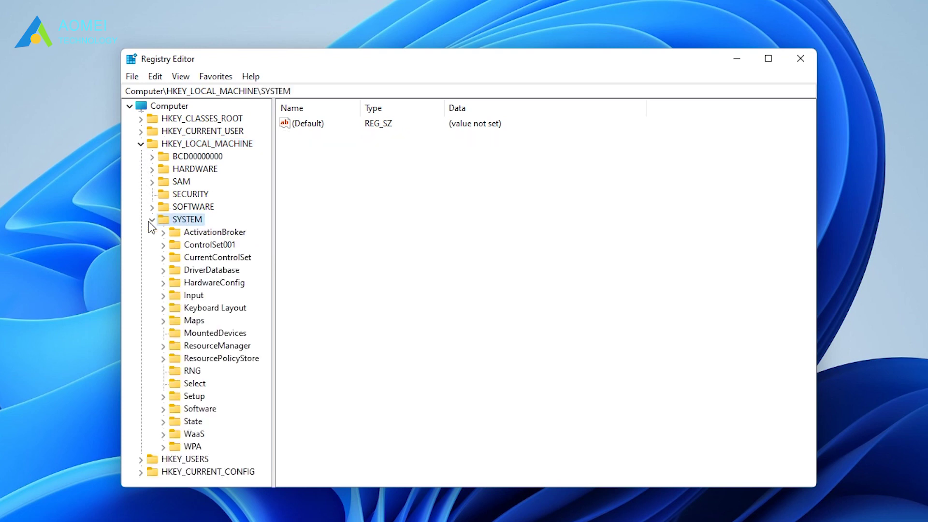
left_click(184, 245)
left_click(163, 246)
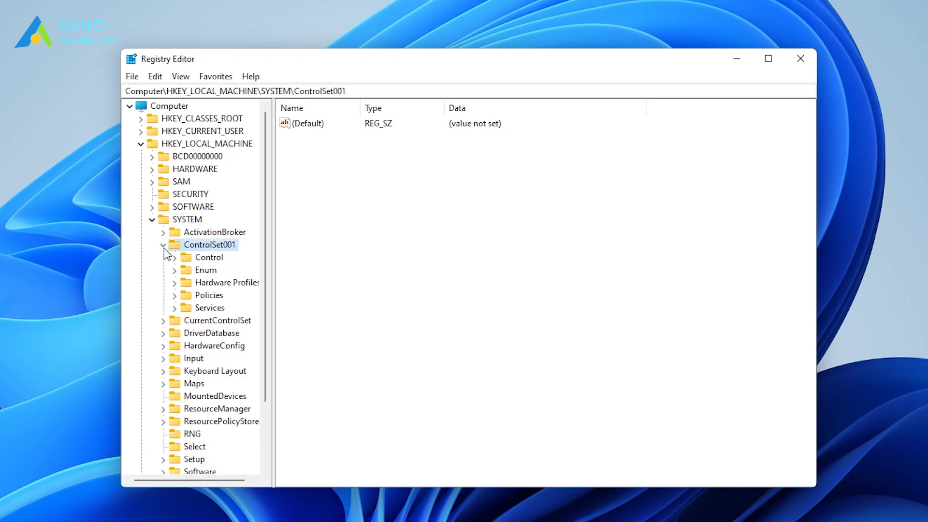
left_click(205, 311)
left_click(174, 308)
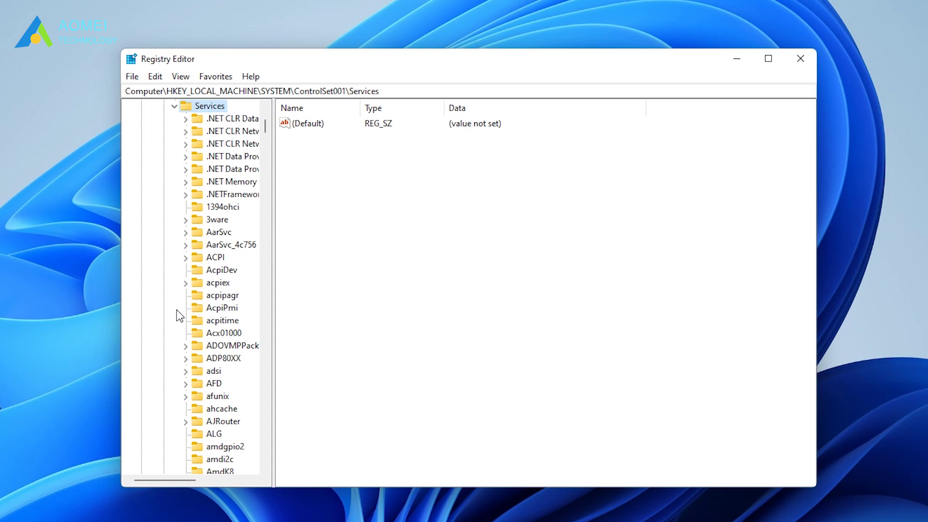
scroll(176, 318, "down", 20)
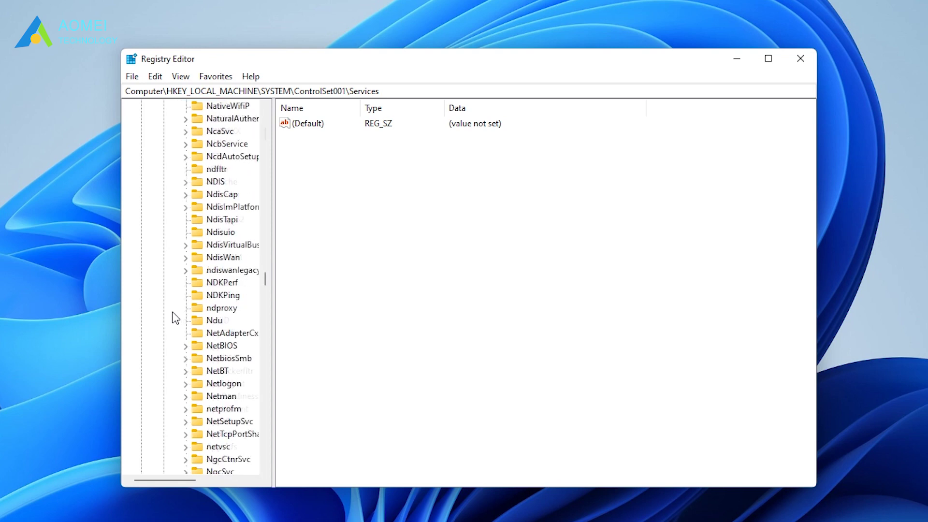
left_click(214, 320)
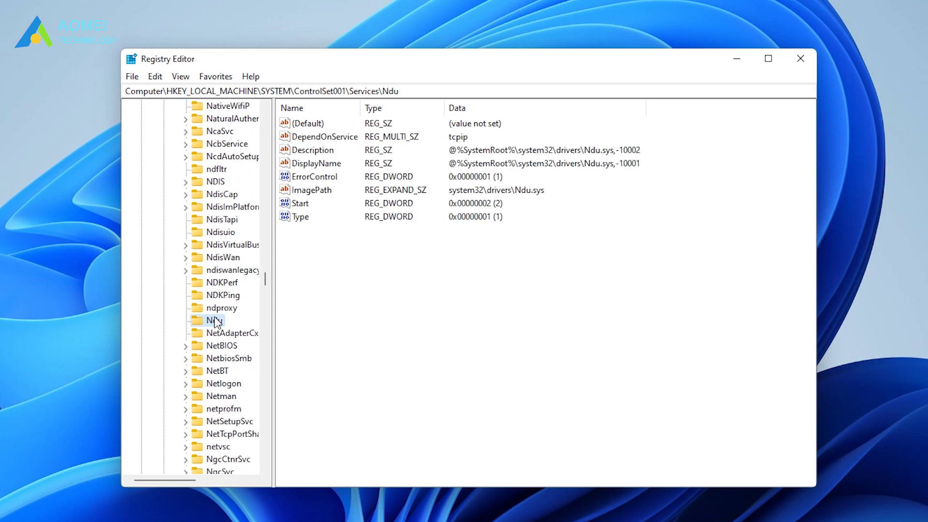
- Edit the Ndu Start value and enter 4 as its data
double_click(307, 206)
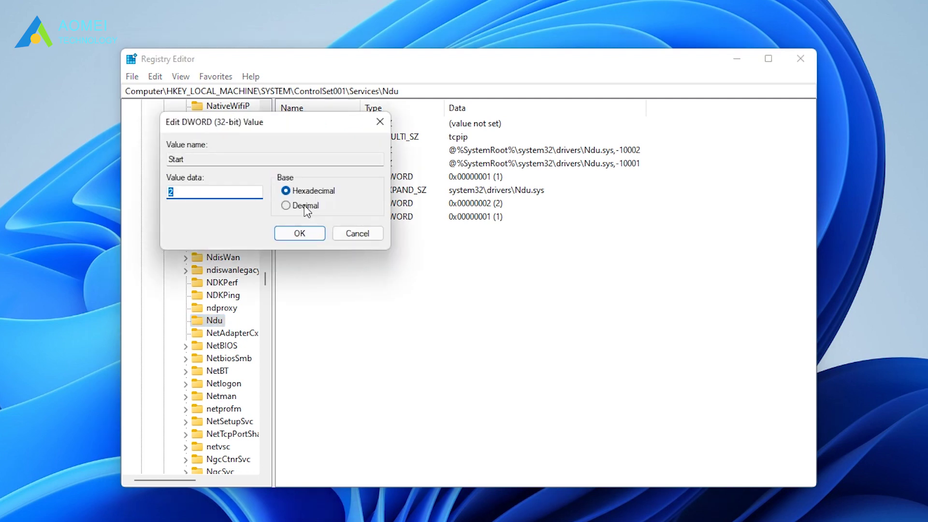
type("4")
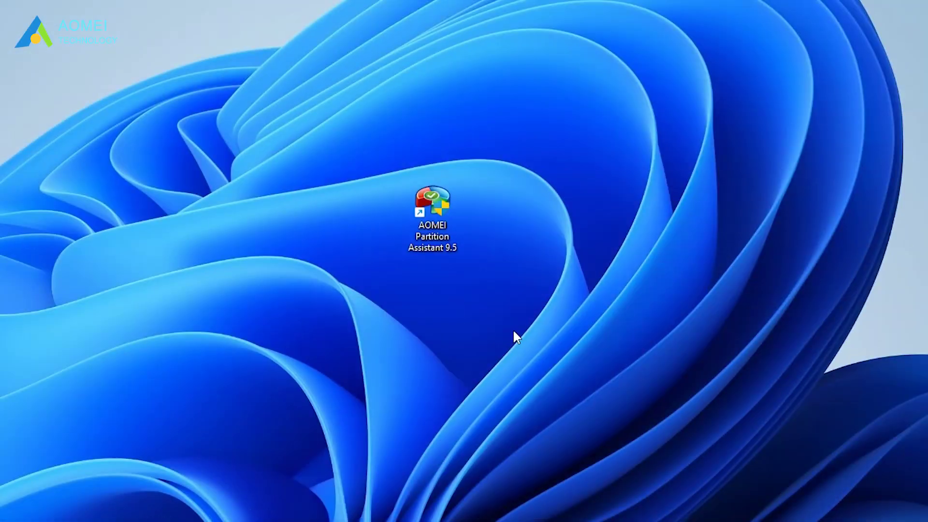
- Launch AOMEI Partition Assistant from the desktop and approve the User Account Control prompt
double_click(437, 245)
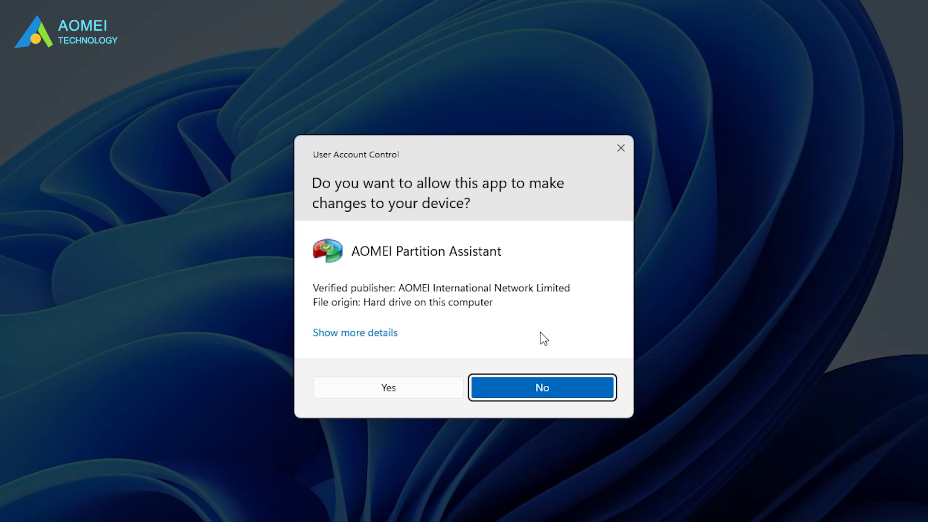
left_click(449, 385)
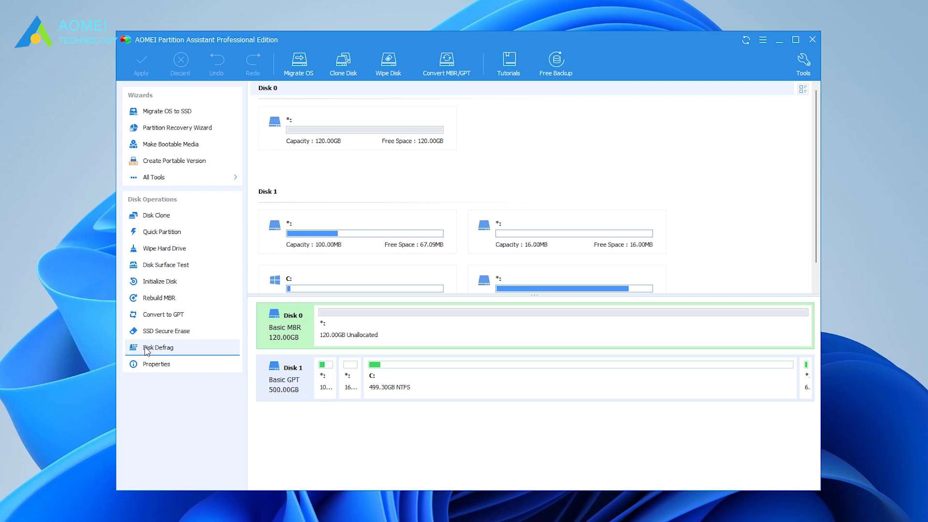
- In Disk Defrag, select partition C:, analyze it, and start defragmentation
left_click(141, 350)
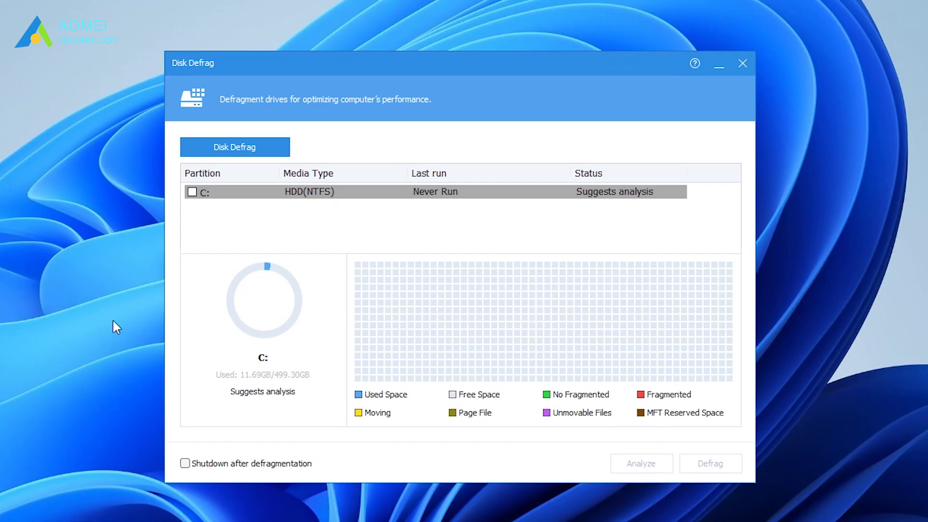
left_click(192, 193)
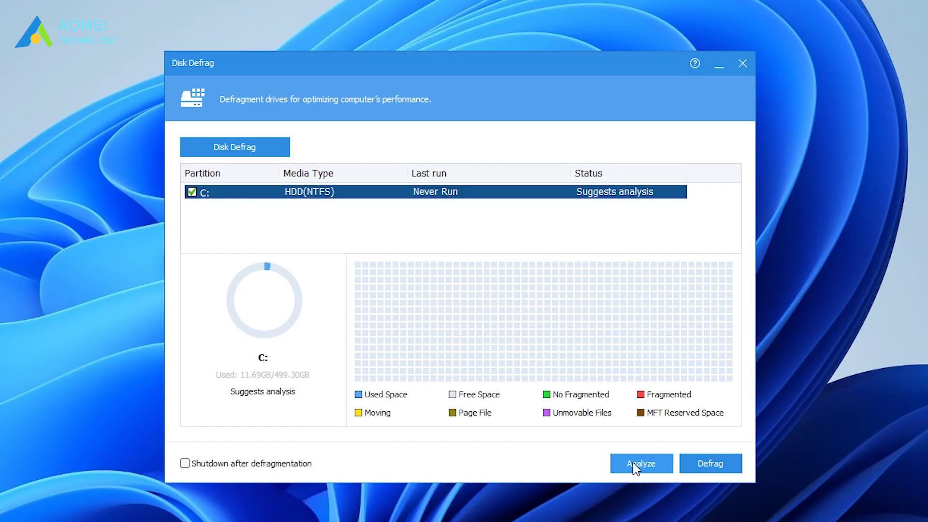
left_click(645, 467)
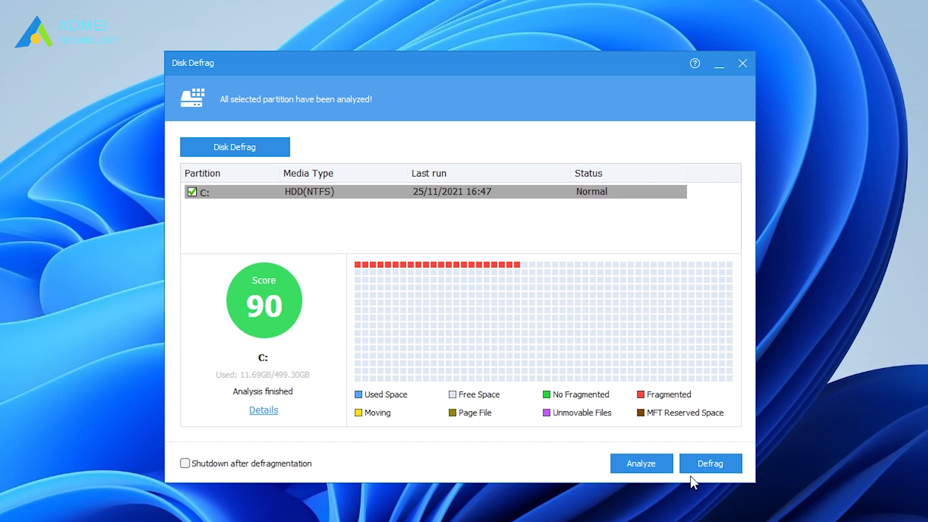
left_click(706, 464)
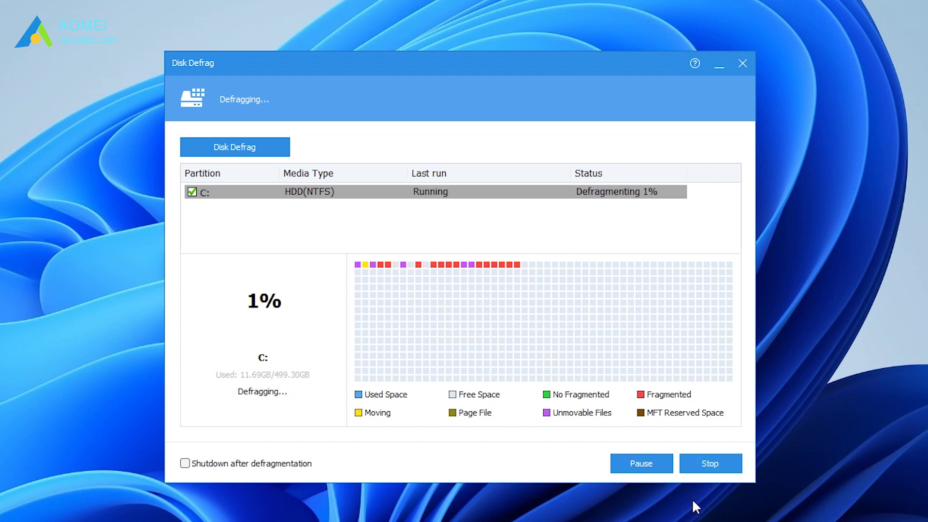